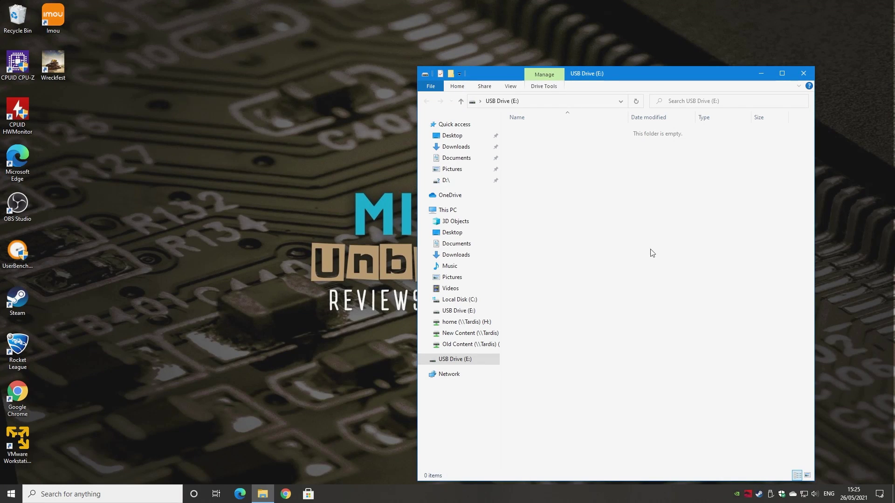
Step: Quick-format USB Drive (E:) as FAT32 with Default allocation size, confirming the data erase
right_click(454, 362)
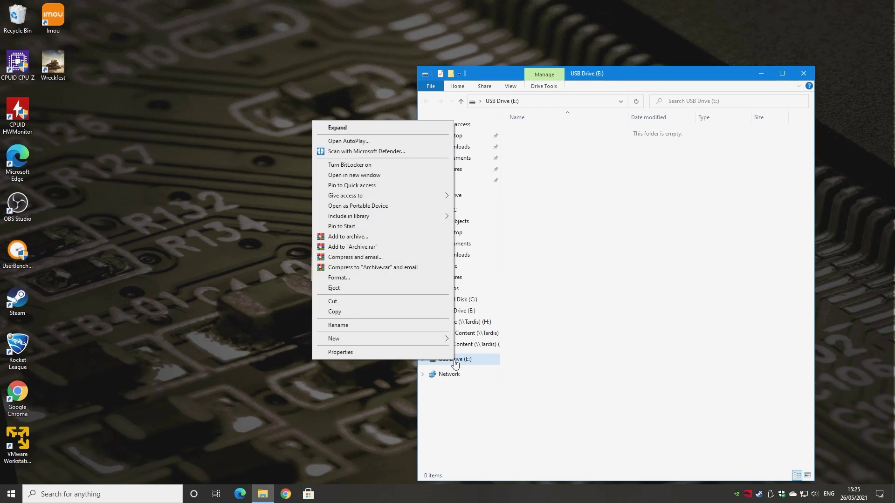
left_click(345, 278)
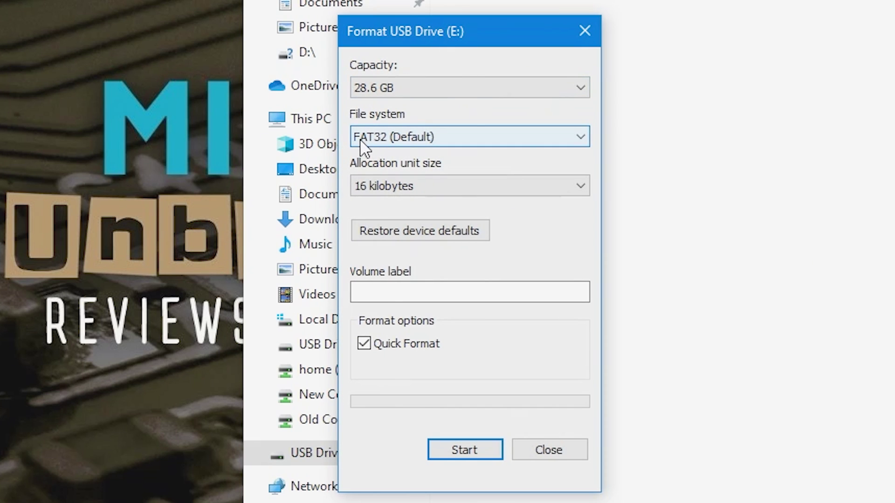
left_click(412, 187)
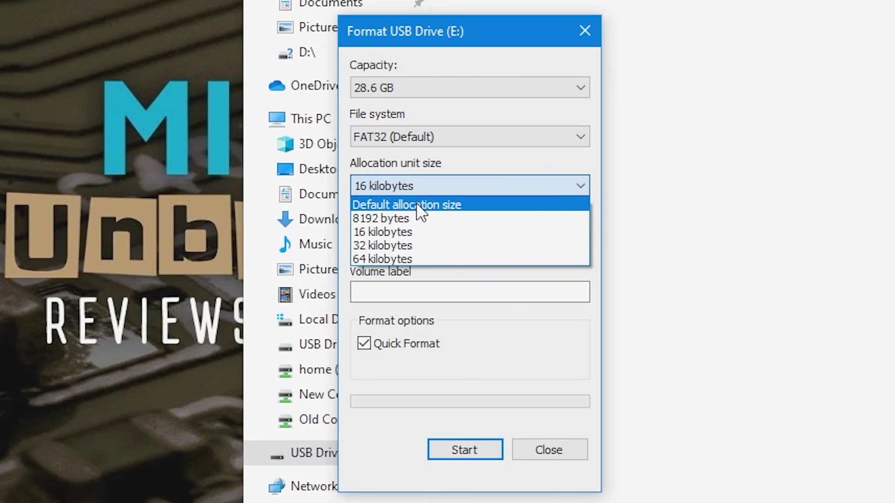
left_click(417, 205)
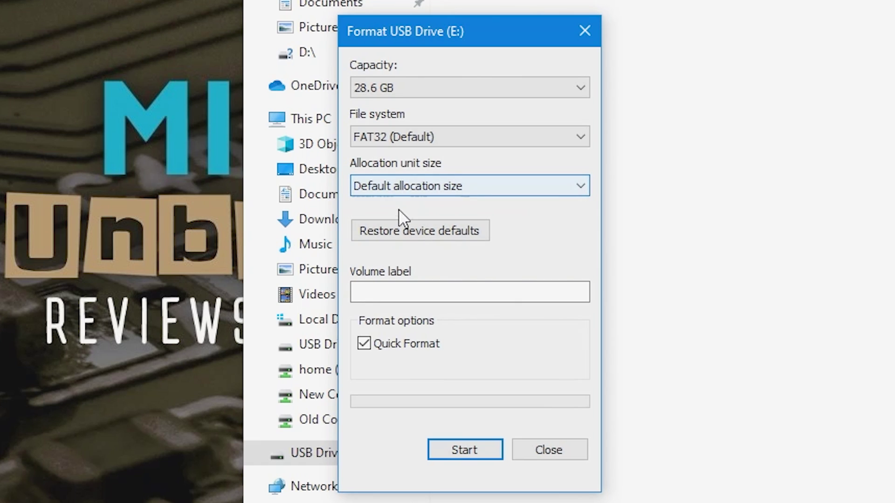
left_click(414, 293)
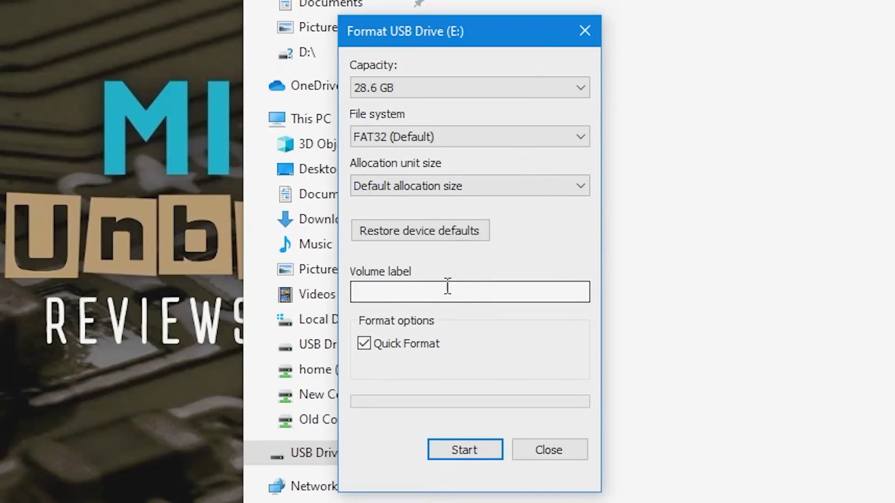
left_click(448, 286)
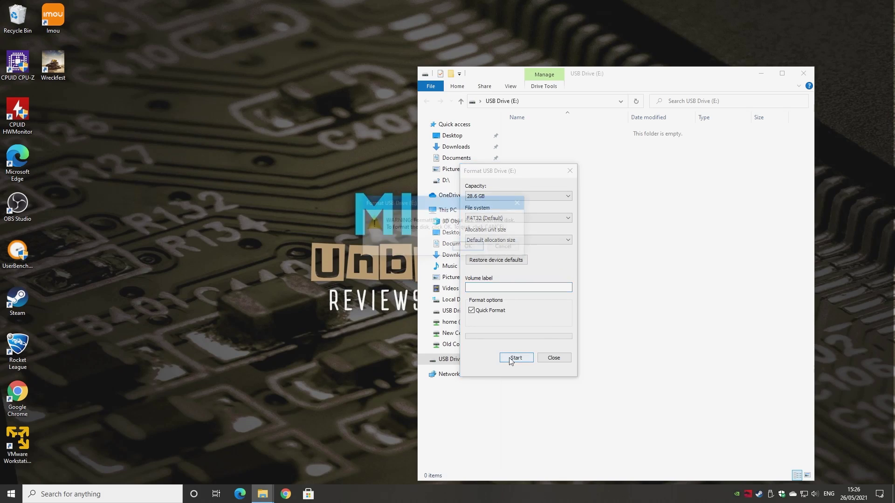
left_click(450, 449)
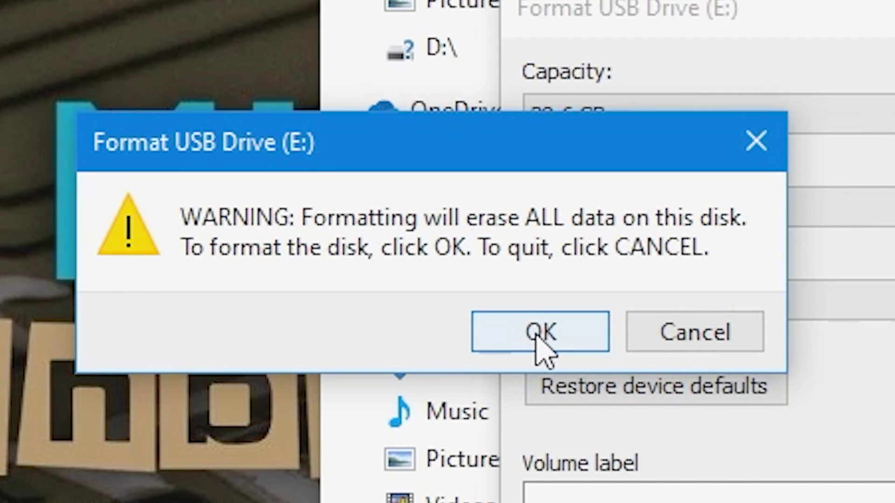
left_click(540, 347)
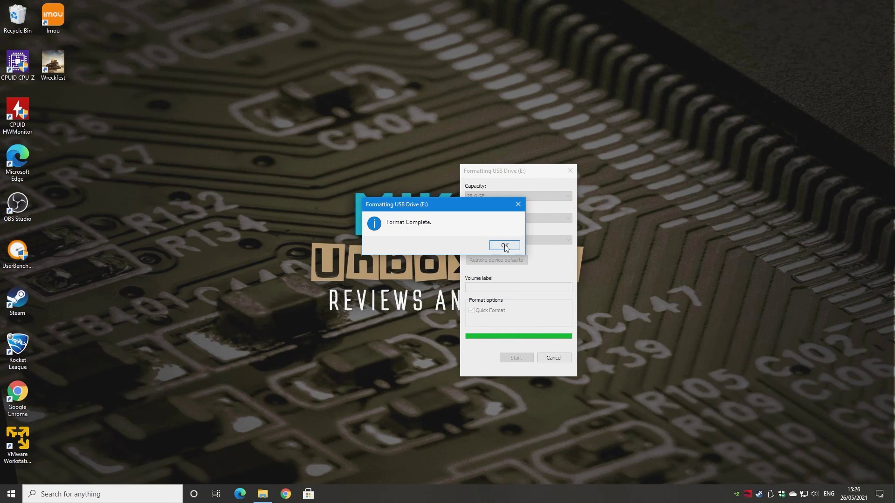
left_click(505, 246)
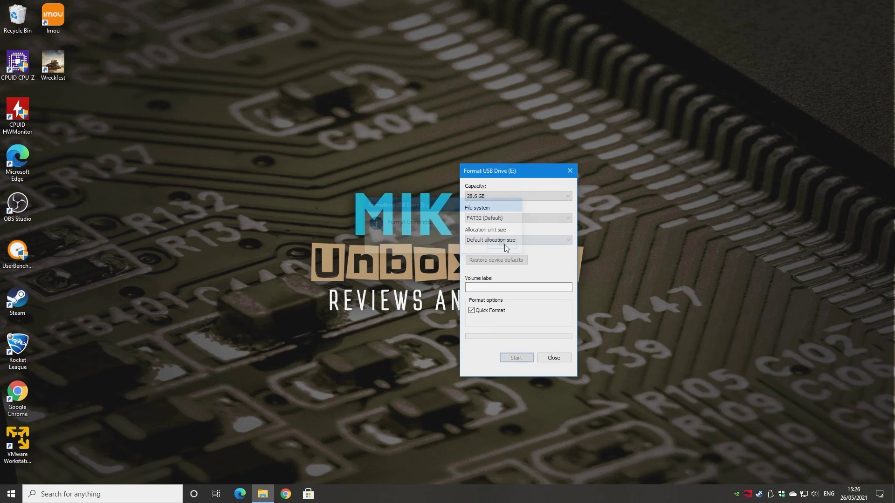
Step: Close the format settings and launch Google Chrome maximized
left_click(567, 173)
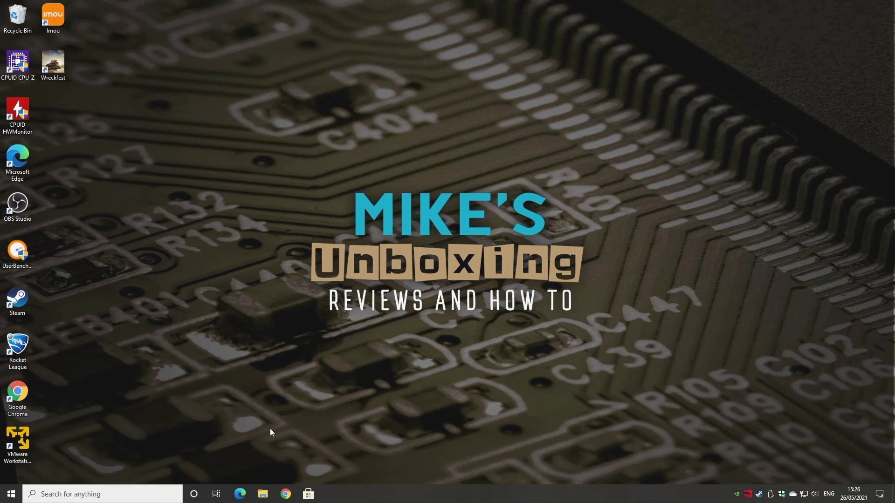
left_click(286, 494)
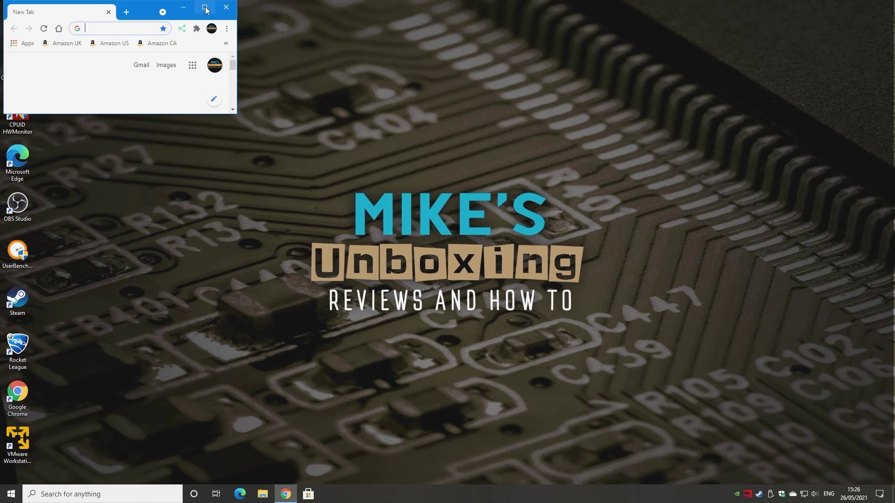
left_click(205, 7)
Step: Search 'msi' in Google and open the MAG B550 TOMAHAWK suggestion's product page
left_click(352, 194)
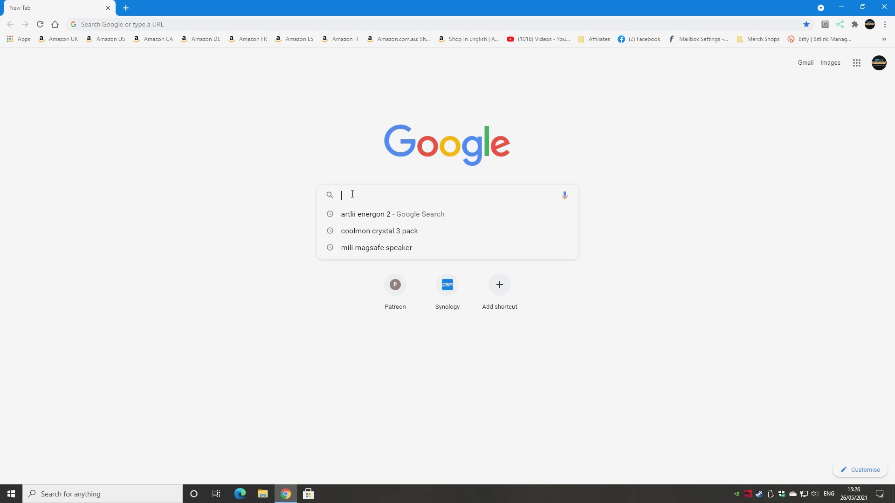
type("msi")
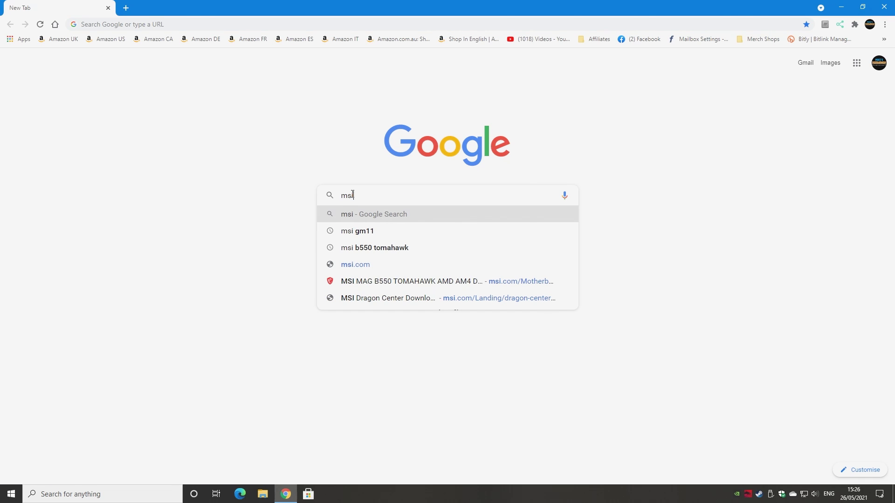
key("Down")
key("Down")
key("Down")
key("Up")
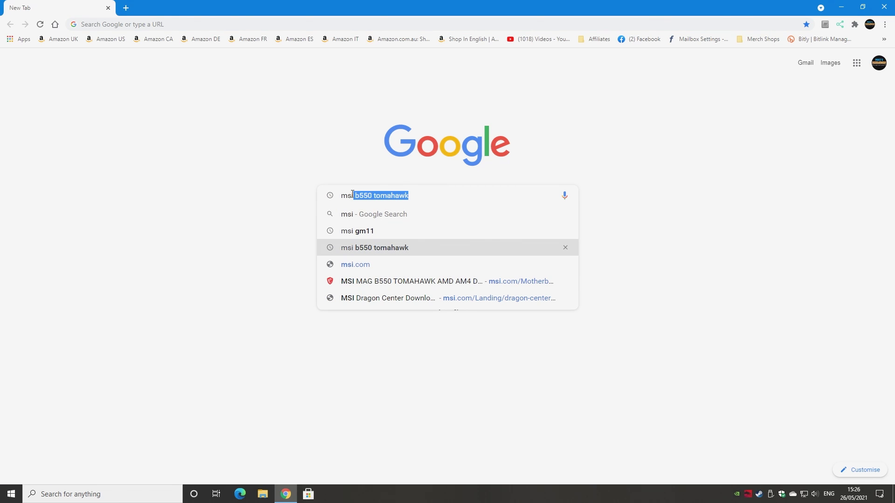
key("Down")
key("Down")
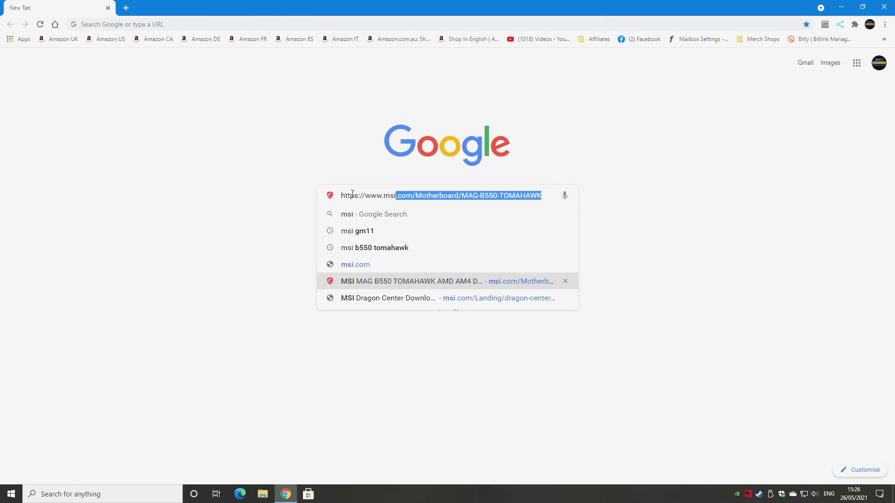
key("Return")
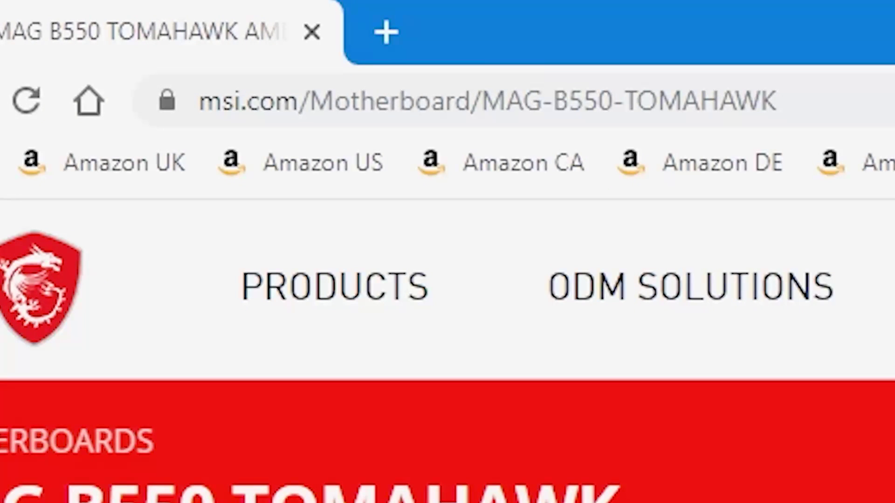
scroll(289, 294, "down", 10)
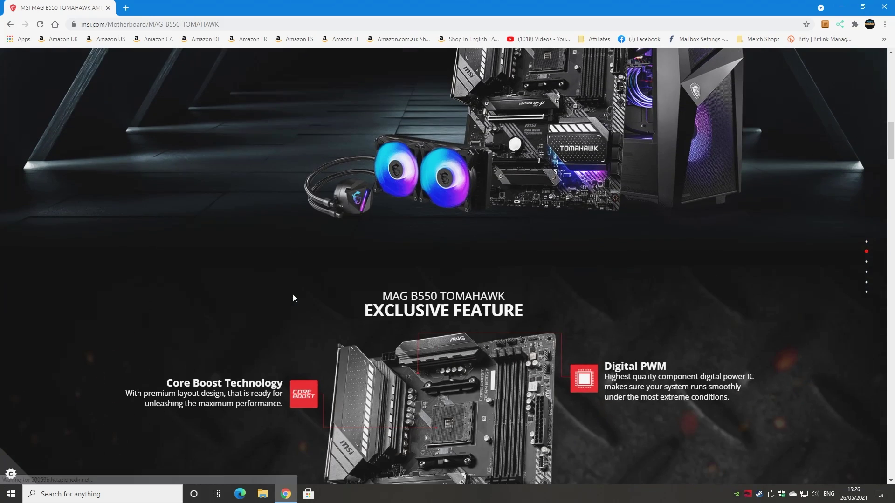
scroll(460, 230, "up", 10)
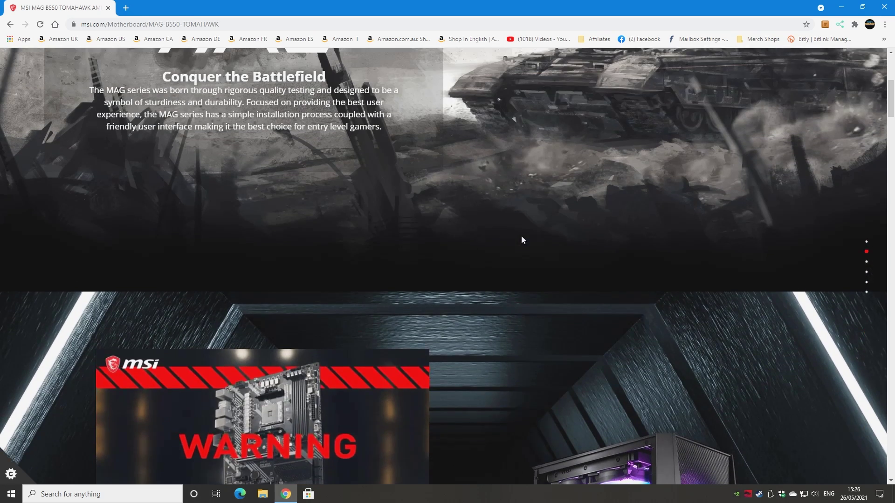
scroll(521, 241, "up", 1)
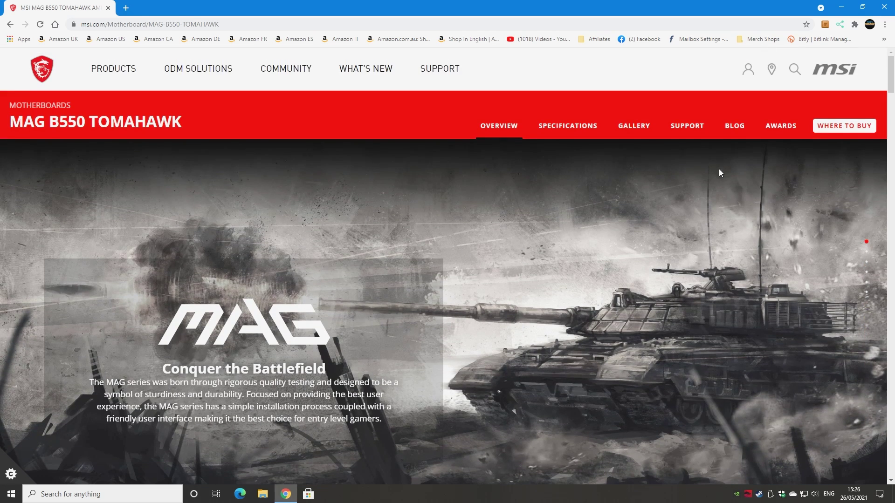
Step: Open the SUPPORT tab and scroll to the AMI BIOS list showing 7C91vA6 as newest
left_click(687, 133)
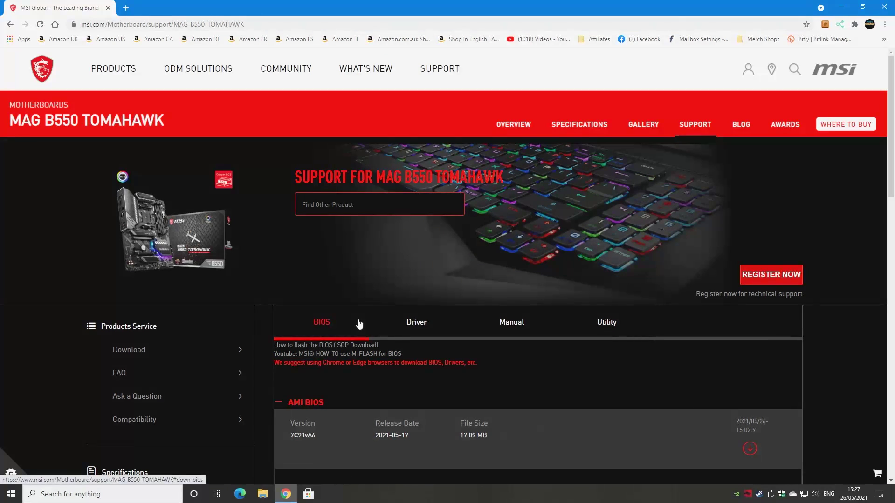
scroll(359, 323, "down", 3)
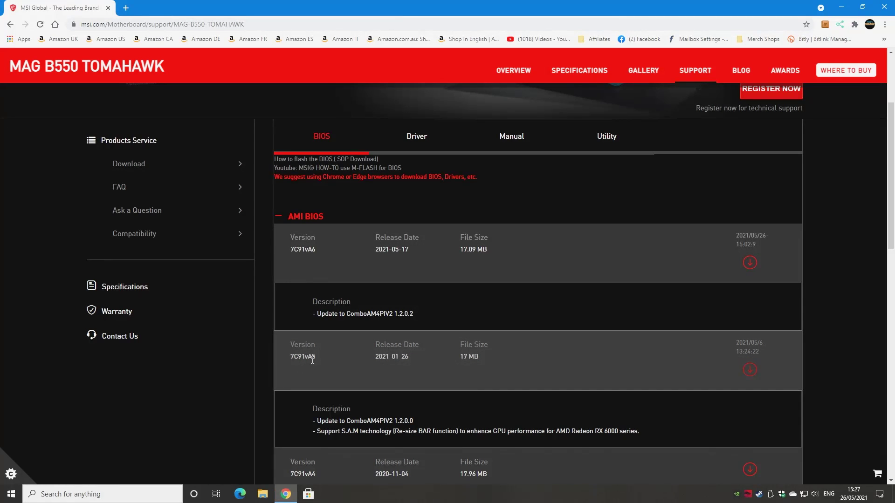
Step: Launch CPU-Z via Windows search, read BIOS A.50 on the Mainboard tab, then close it
left_click(88, 493)
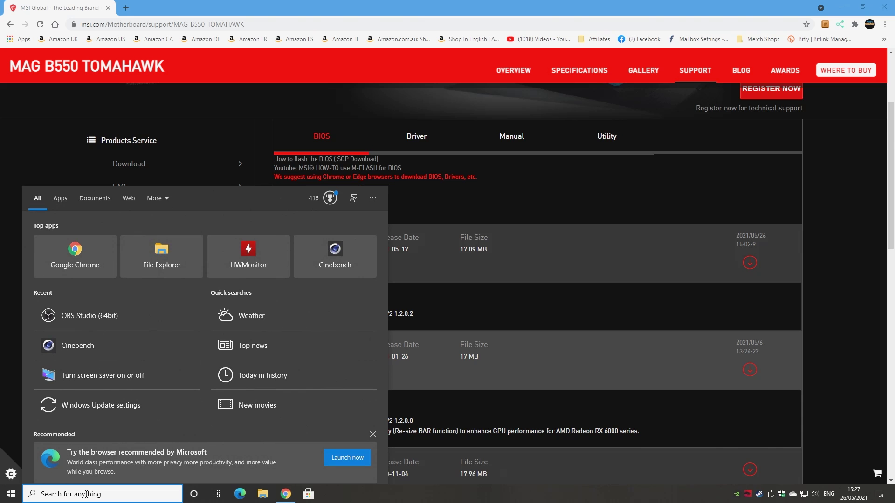
type("cpu")
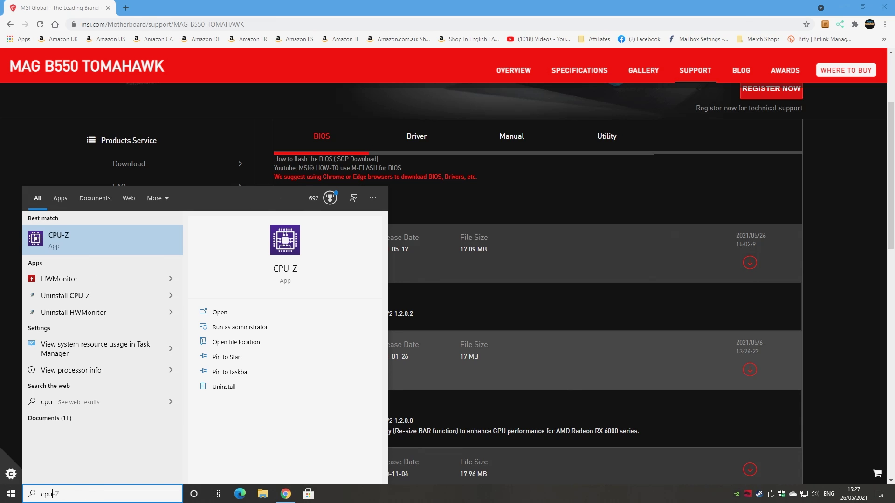
left_click(289, 272)
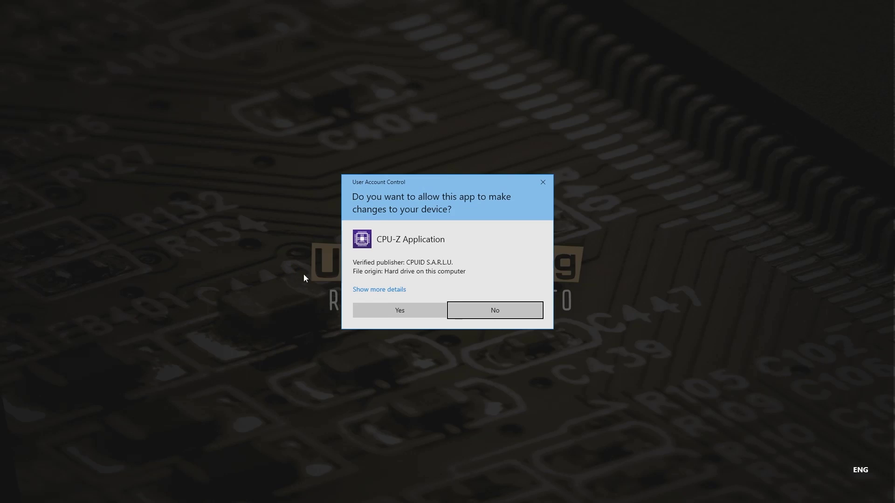
left_click(379, 309)
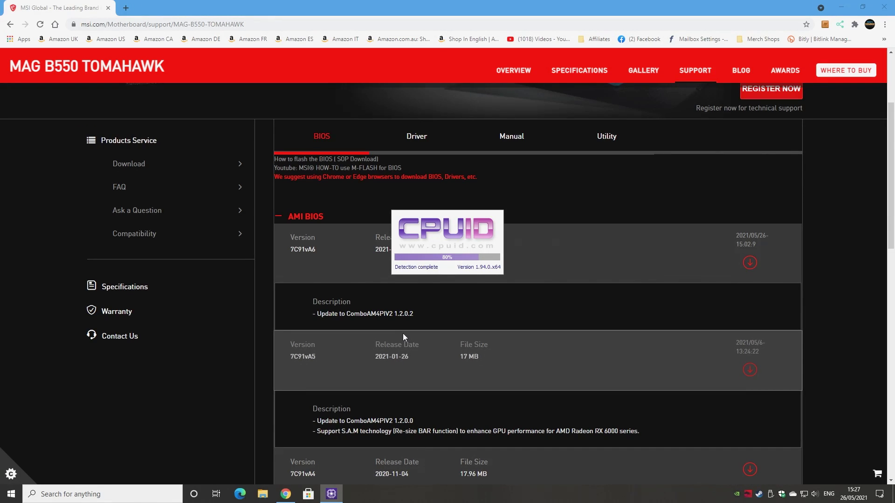
left_click(485, 271)
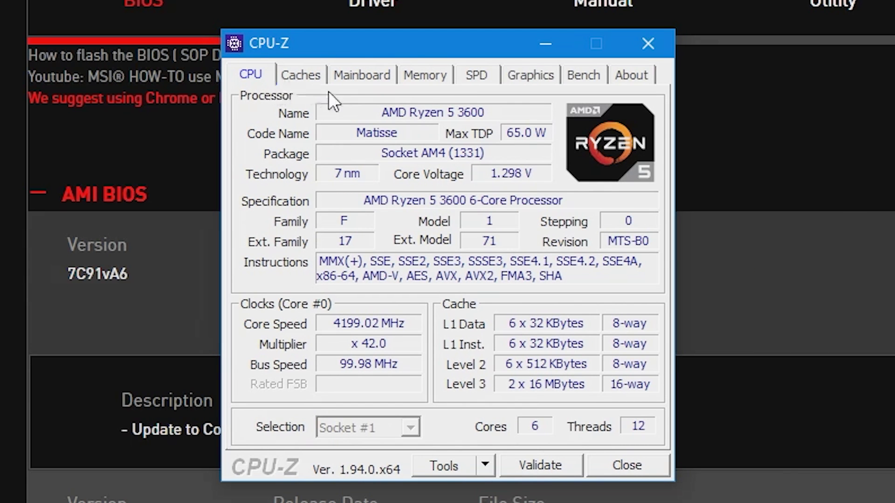
left_click(345, 71)
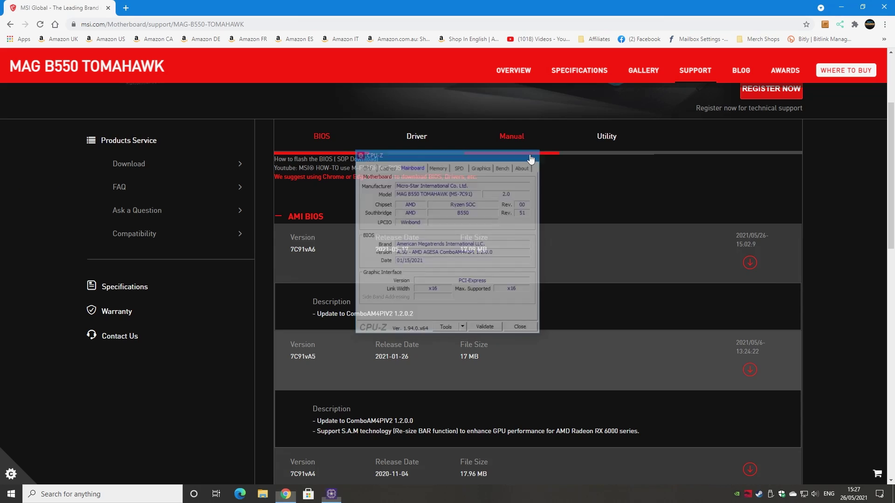
left_click(647, 44)
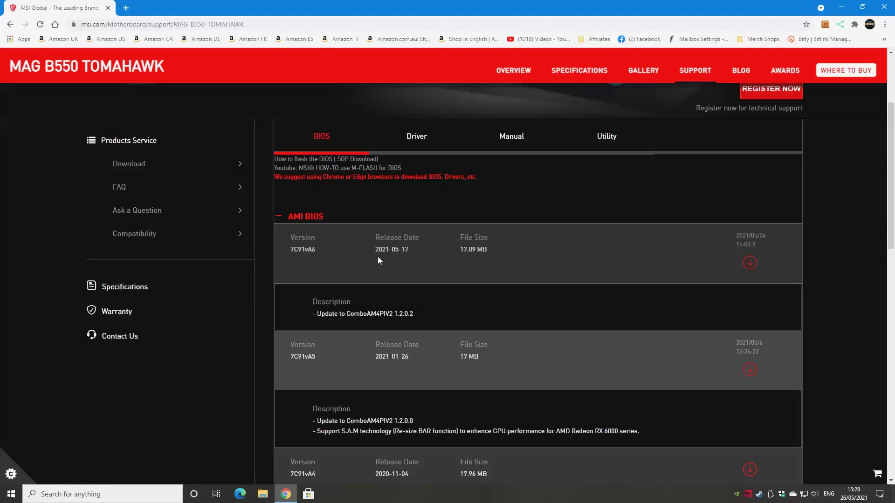
Step: Download the 7C91vA6 BIOS and save 7C91vA6.zip to the Desktop
left_click(749, 264)
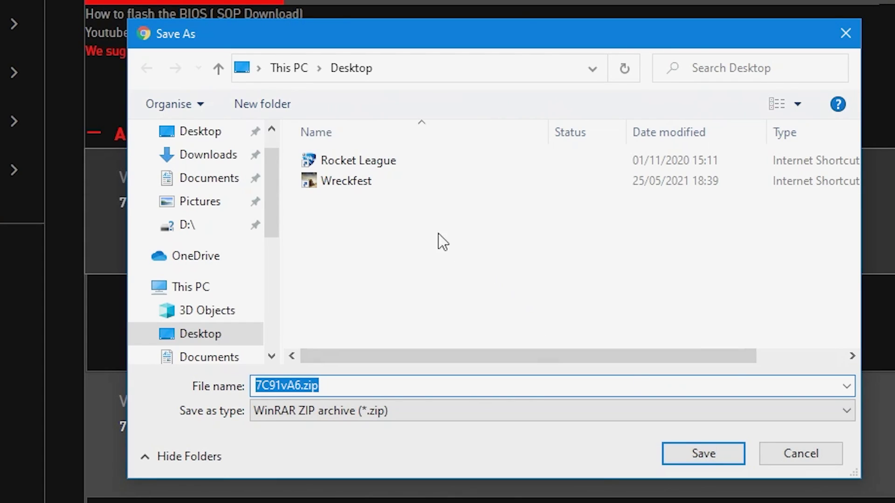
left_click(211, 139)
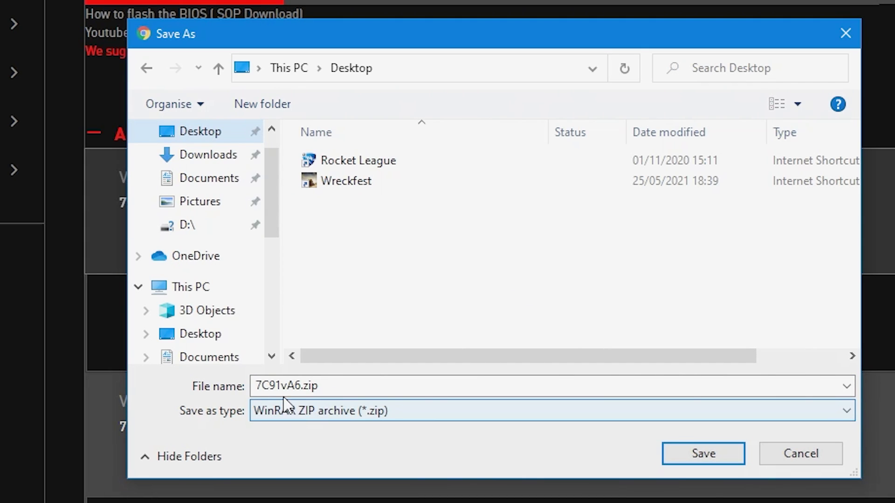
left_click(701, 454)
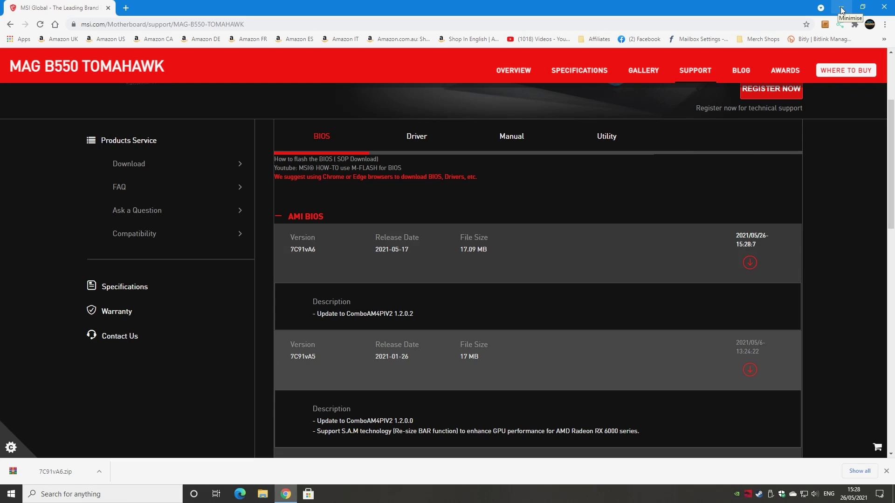
left_click(886, 471)
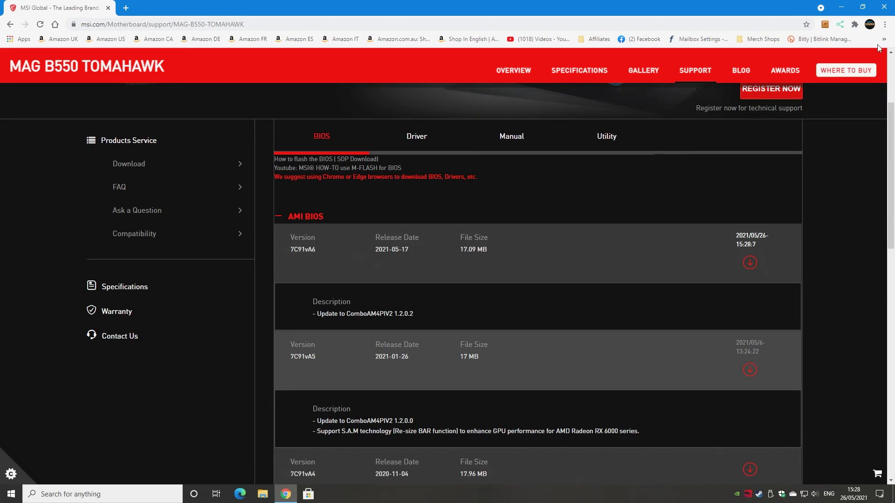
Step: Close the browser, extract 7C91vA6.zip to a 7C91vA6 desktop folder, and open it
left_click(890, 7)
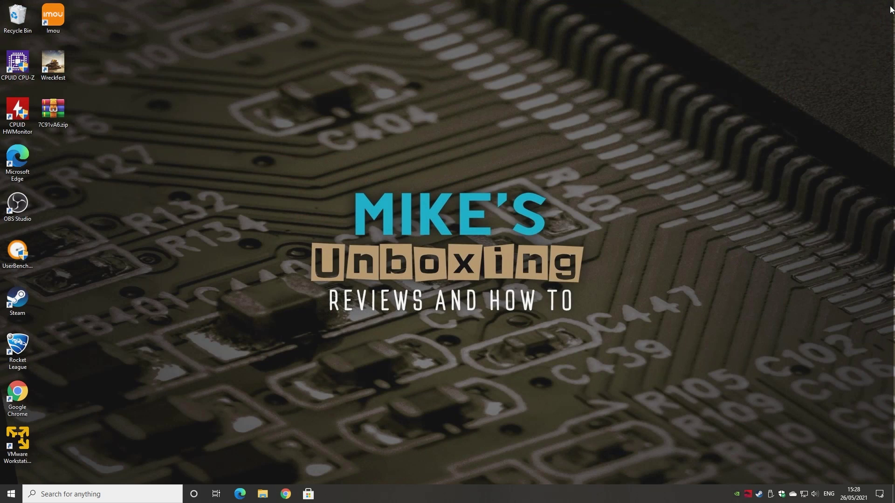
right_click(53, 111)
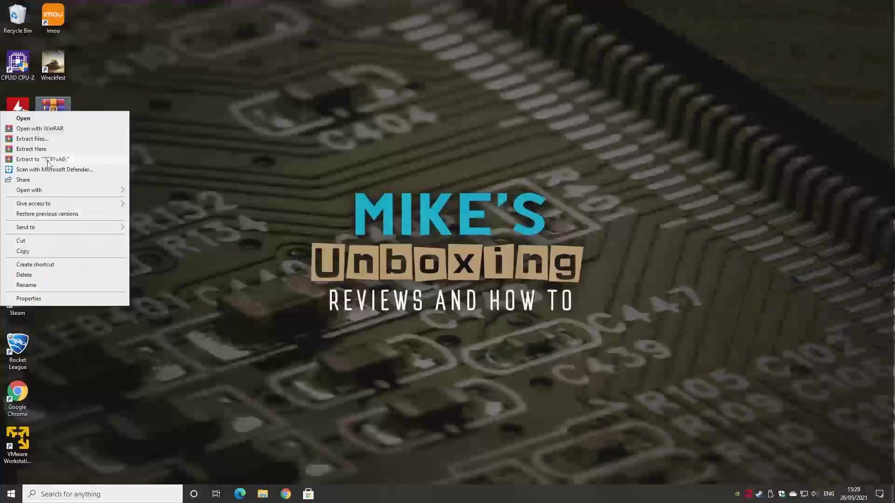
left_click(168, 327)
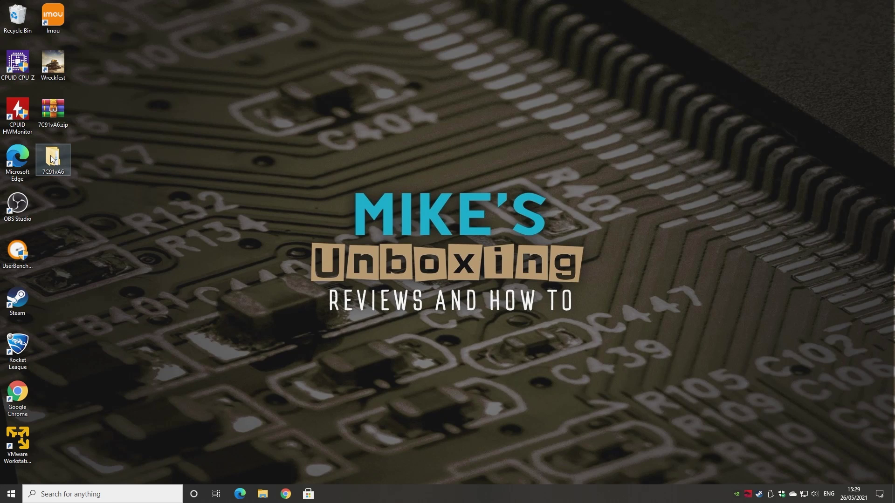
double_click(52, 159)
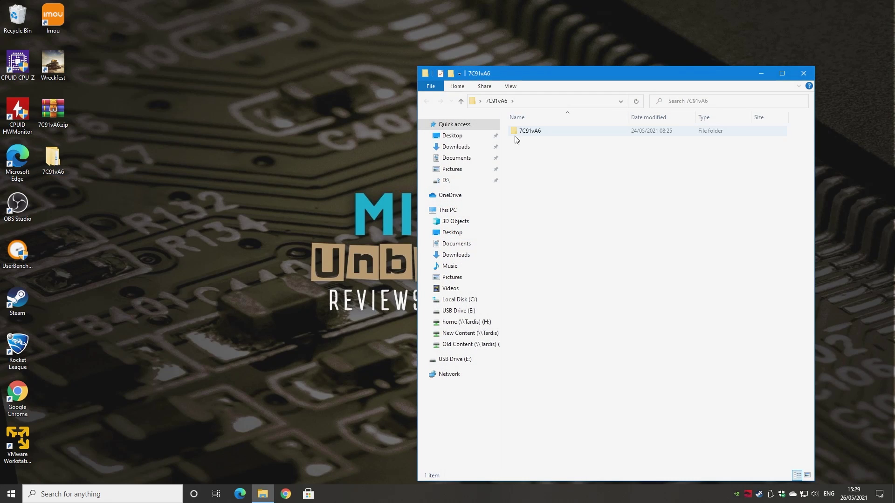
Step: In the inner 7C91vA6 folder, read 7C91vAx.txt in Notepad, then select E7C91AMS.A60
double_click(515, 134)
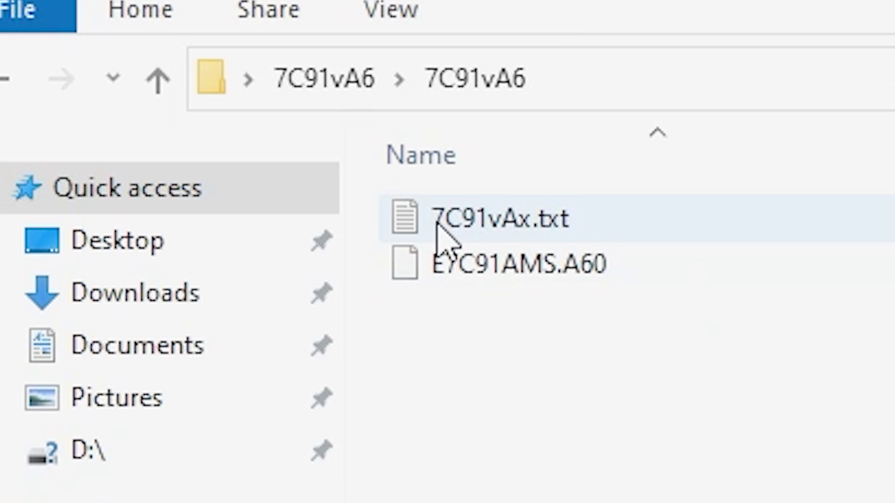
left_click(512, 130)
double_click(403, 216)
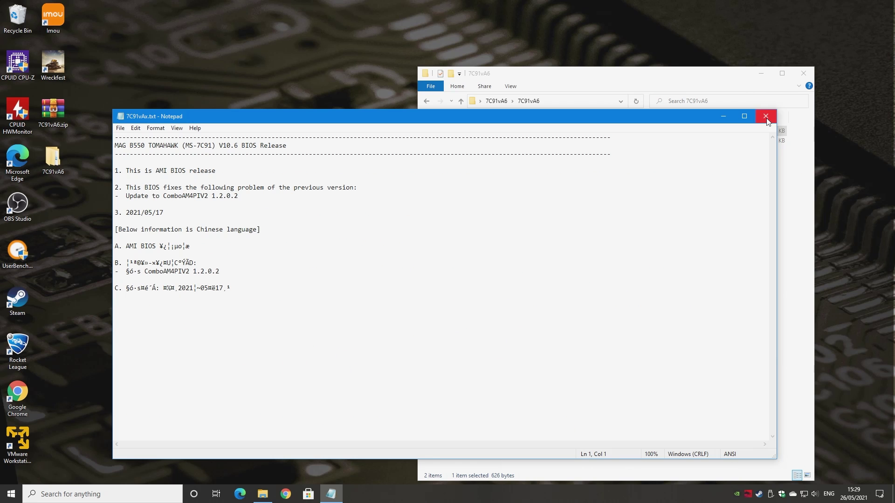
left_click(767, 115)
left_click(536, 140)
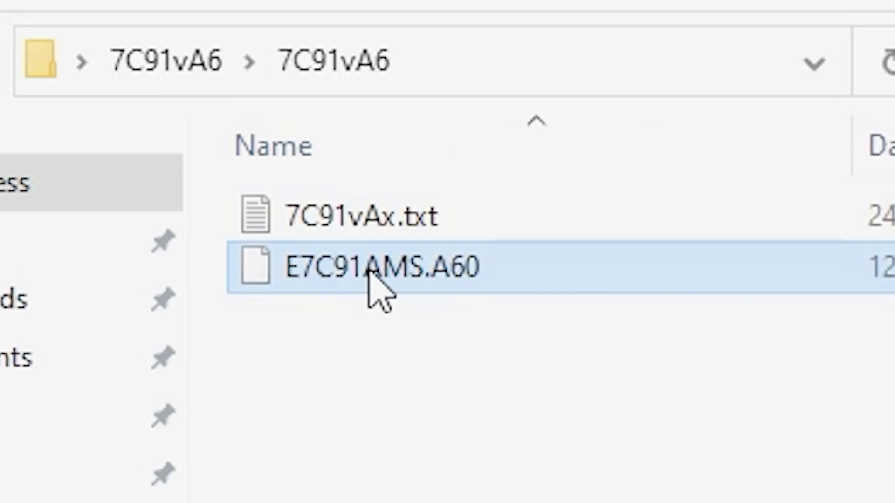
mouse_move(451, 282)
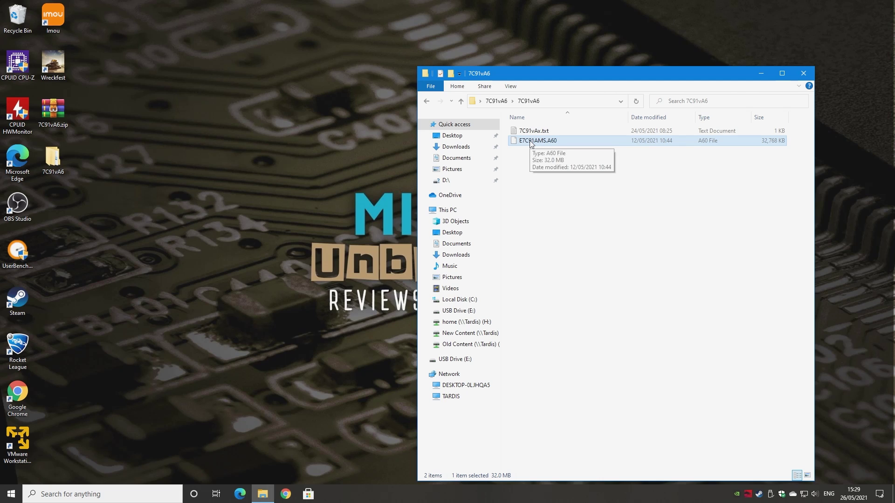
Step: Drag E7C91AMS.A60 onto USB Drive (E:), verify it's there, and close File Explorer
left_click_drag(530, 143, 447, 311)
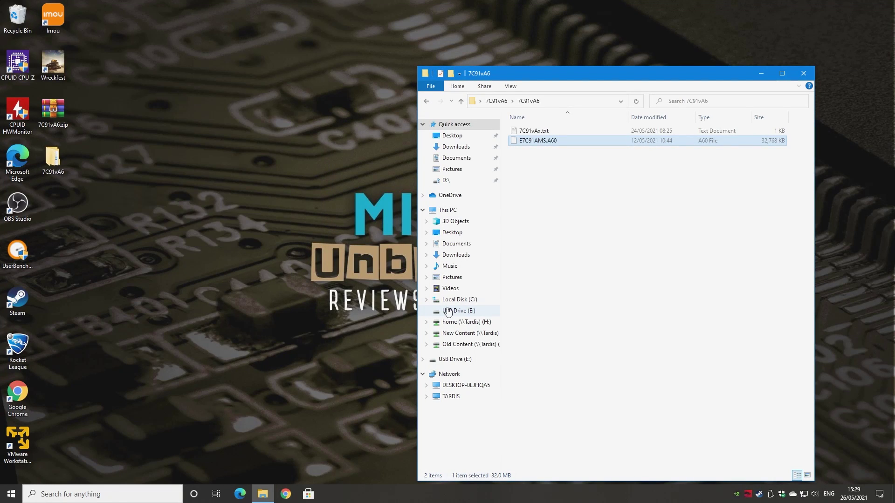
left_click(455, 313)
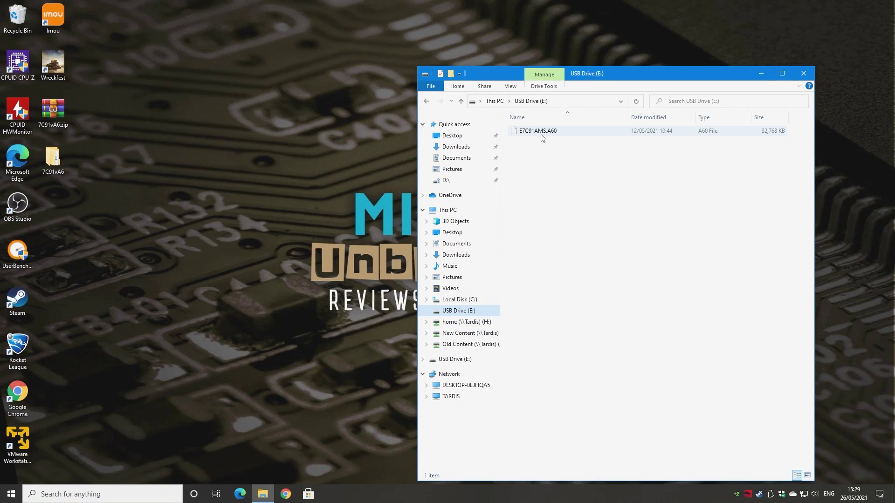
left_click(803, 73)
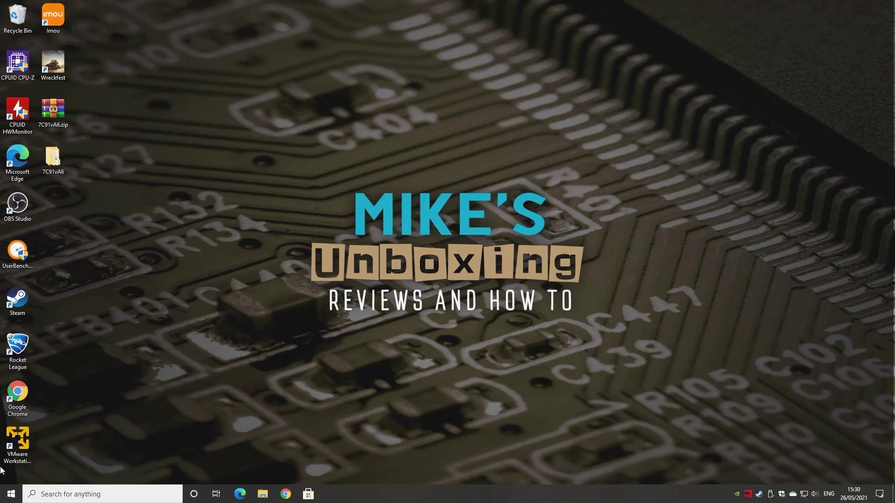
Step: Shift-restart from the Start menu's Power options into the recovery Choose an option screen
left_click(9, 493)
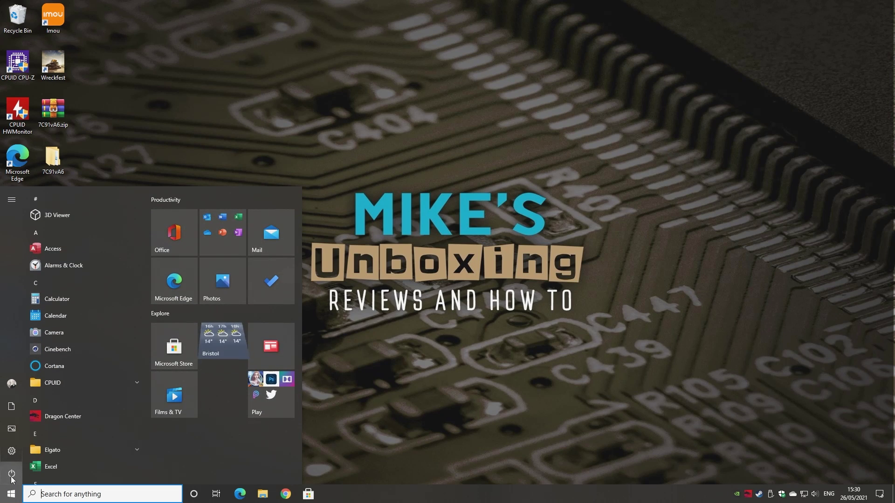
left_click(18, 473)
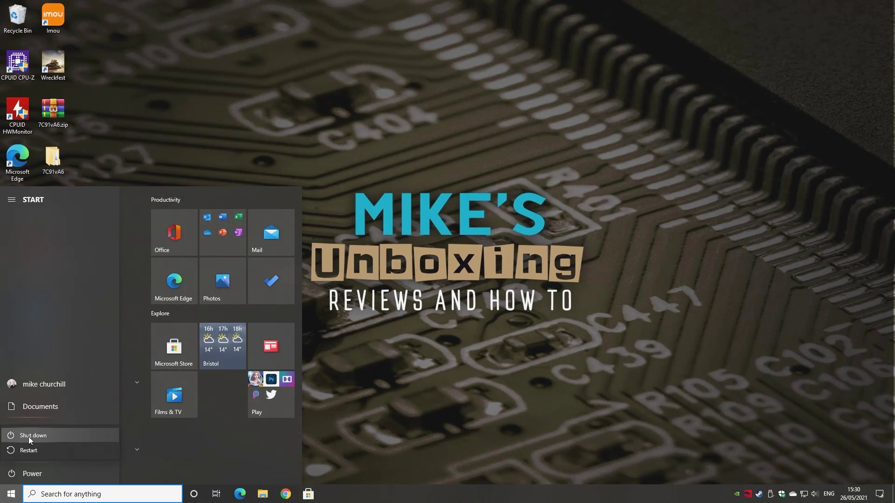
left_click(31, 452)
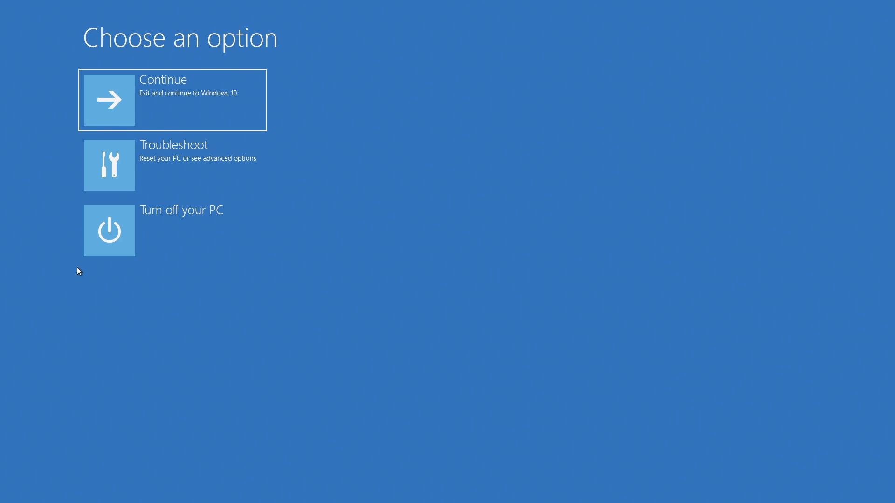
Step: Go through Troubleshoot and Advanced options to UEFI Firmware Settings
left_click(119, 165)
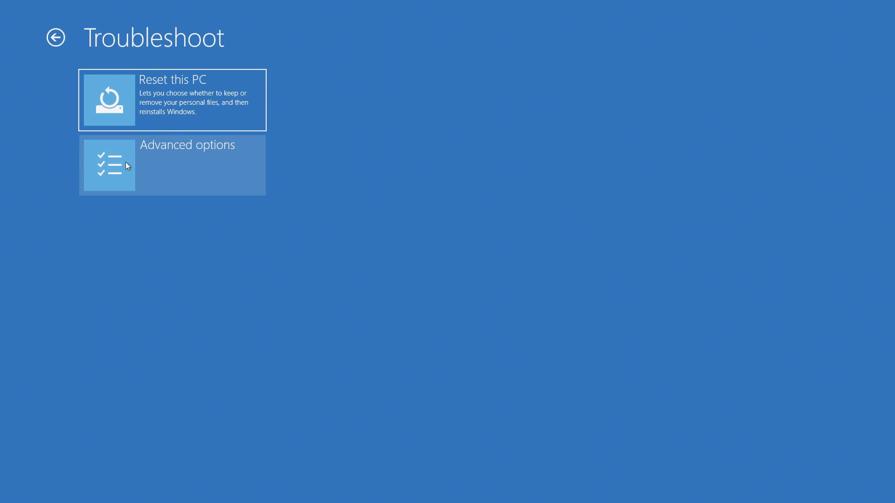
left_click(107, 166)
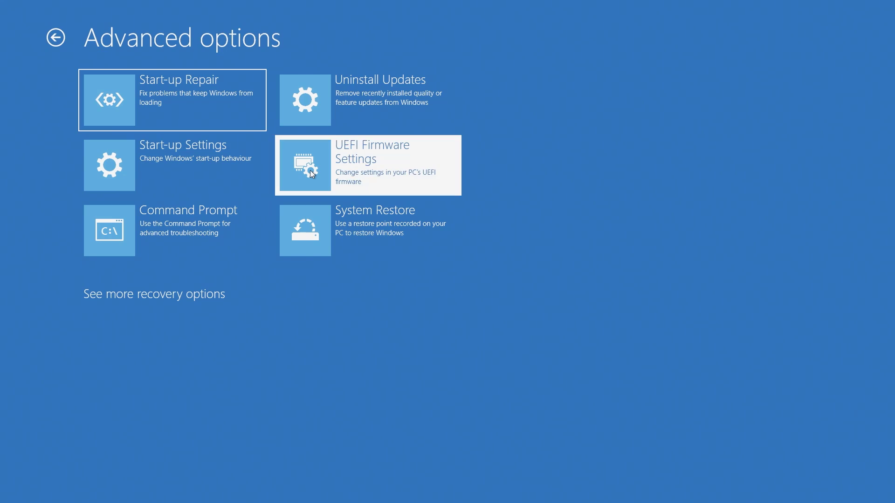
left_click(178, 283)
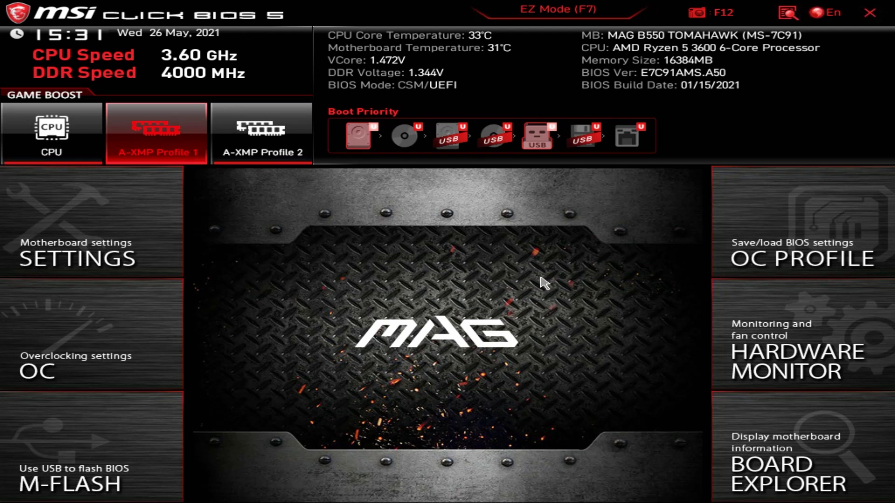
Step: Switch MSI Click BIOS 5 from EZ Mode to Advanced mode with F7
left_click(520, 15)
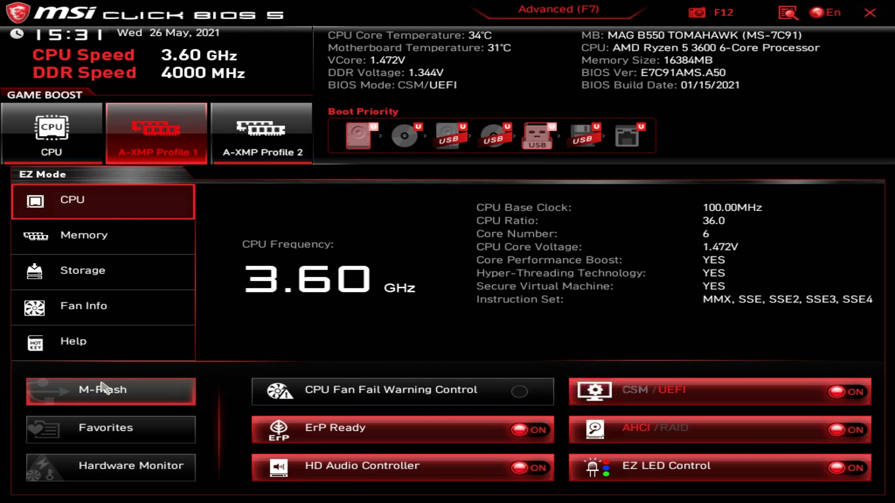
key("F7")
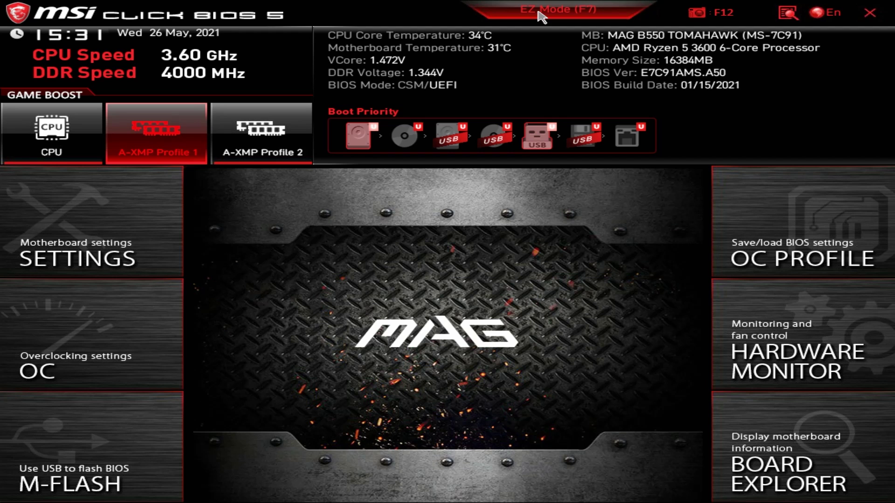
Step: Start M-FLASH and answer Yes to reboot into flash mode
left_click(91, 435)
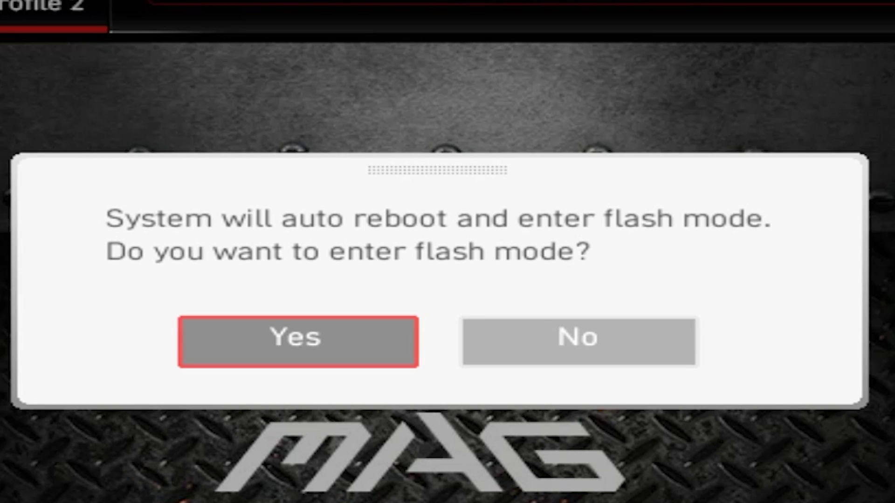
key("Right")
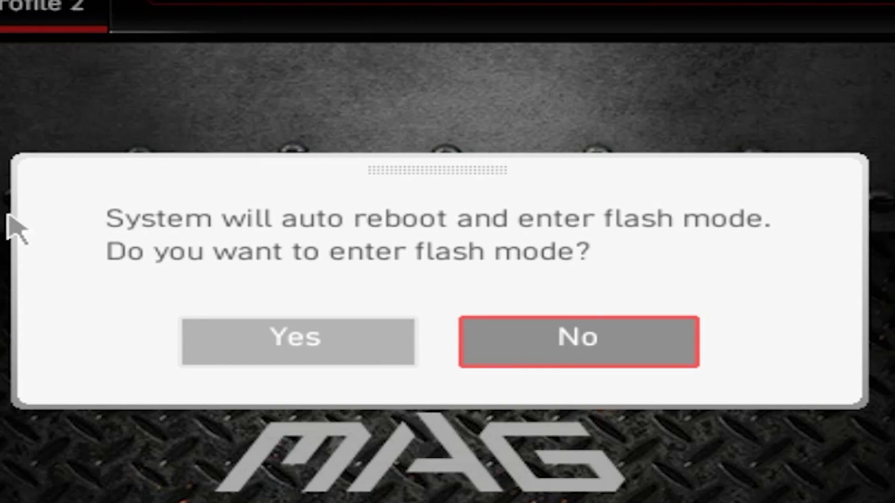
key("Left")
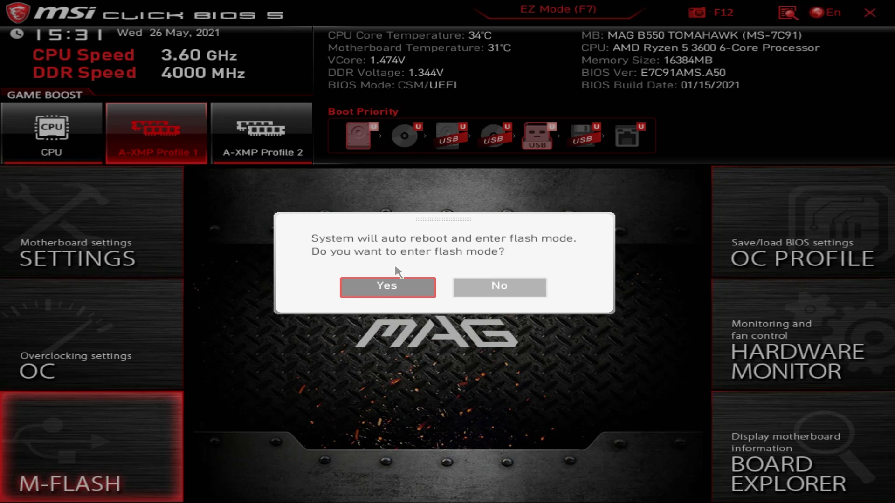
left_click(387, 292)
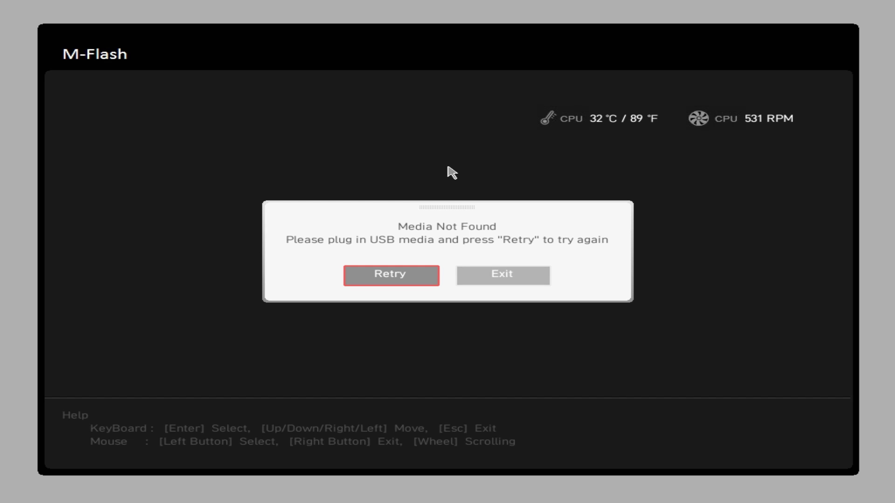
Step: Retry finding the USB drive, then select E7C91AMS.A60 and confirm flashing it
key("Return")
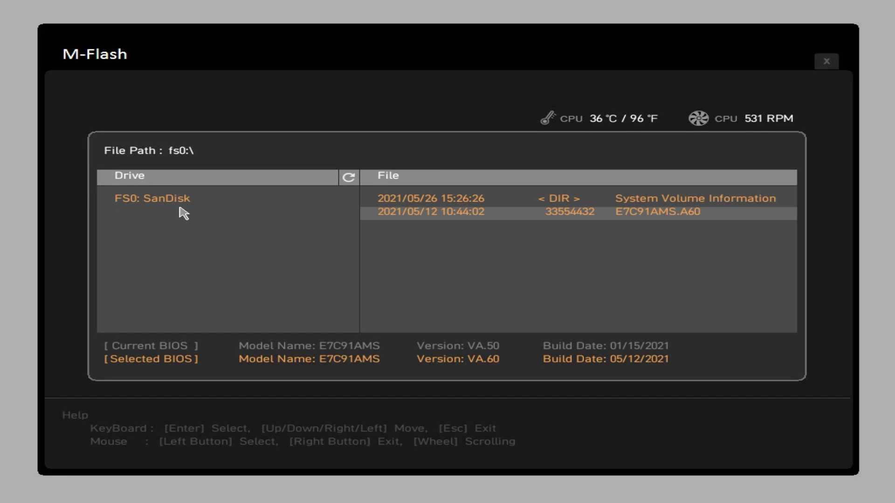
left_click(630, 210)
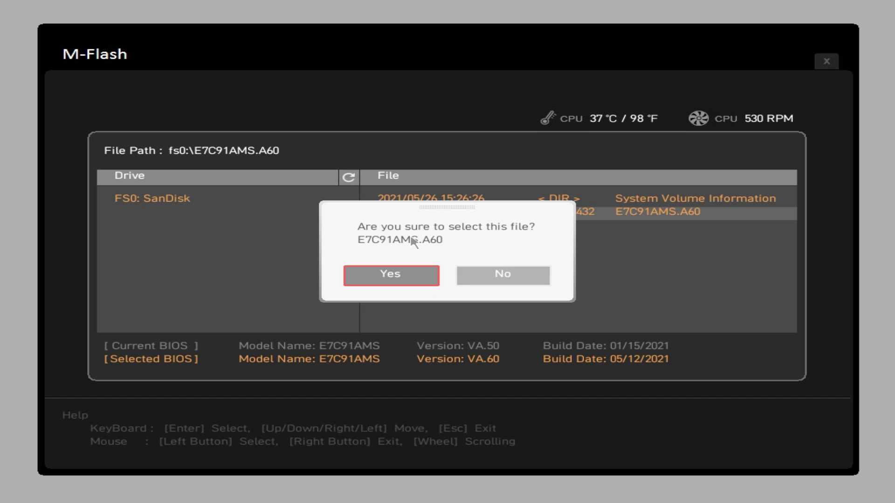
key("Return")
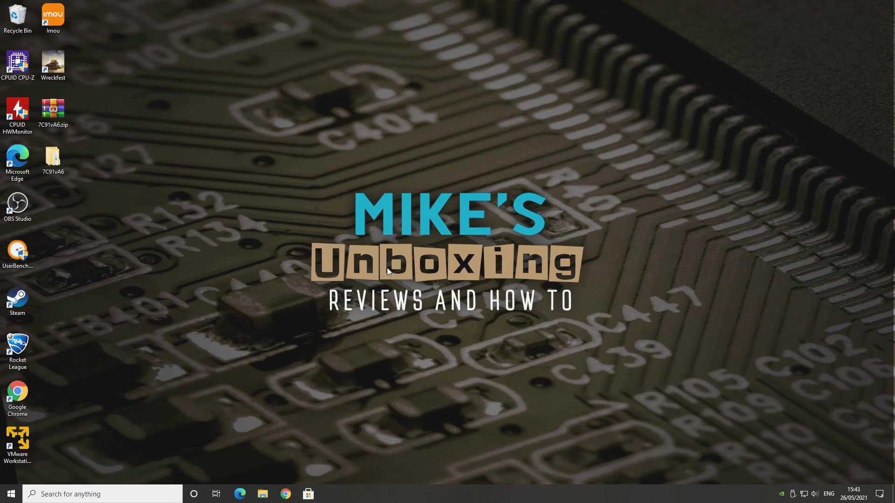
double_click(15, 60)
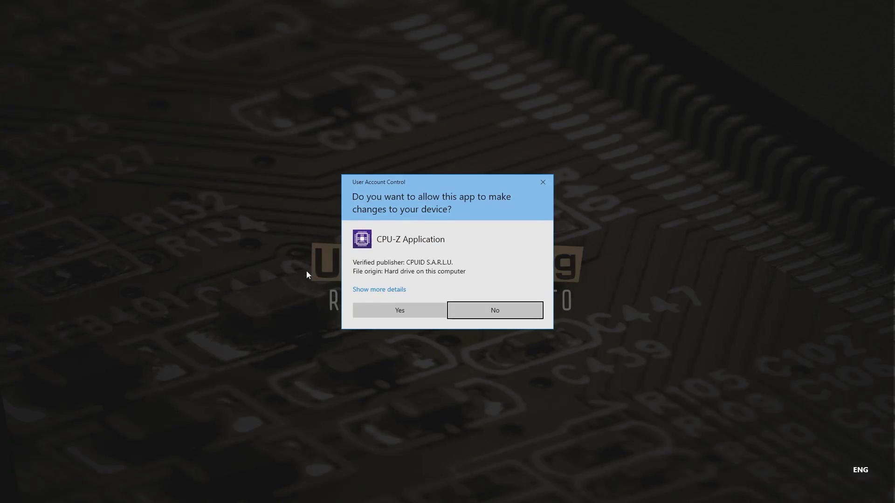
left_click(392, 310)
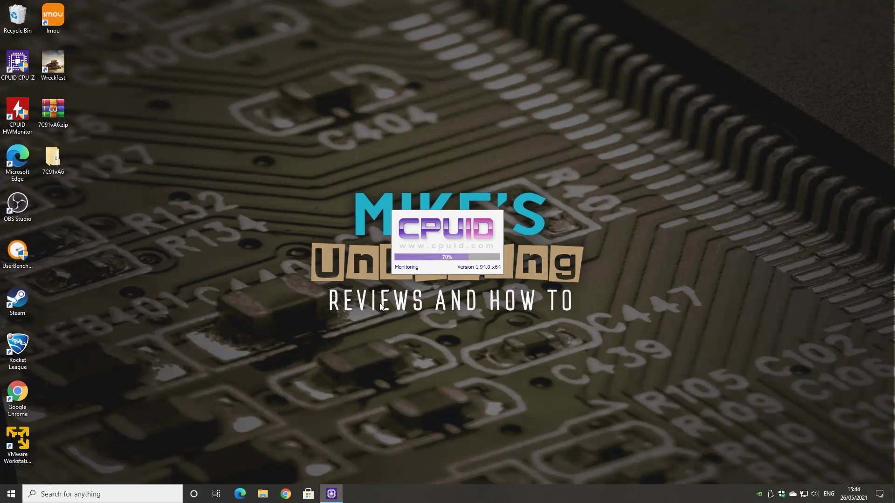
left_click(414, 170)
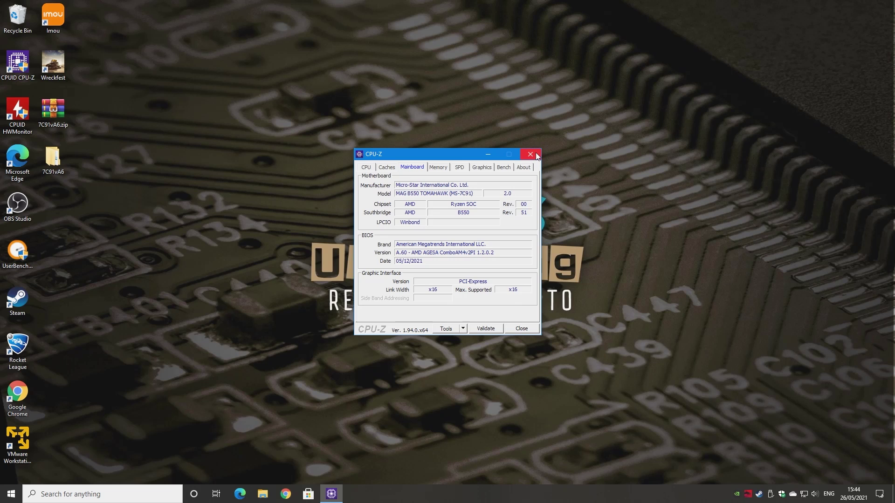
left_click(664, 20)
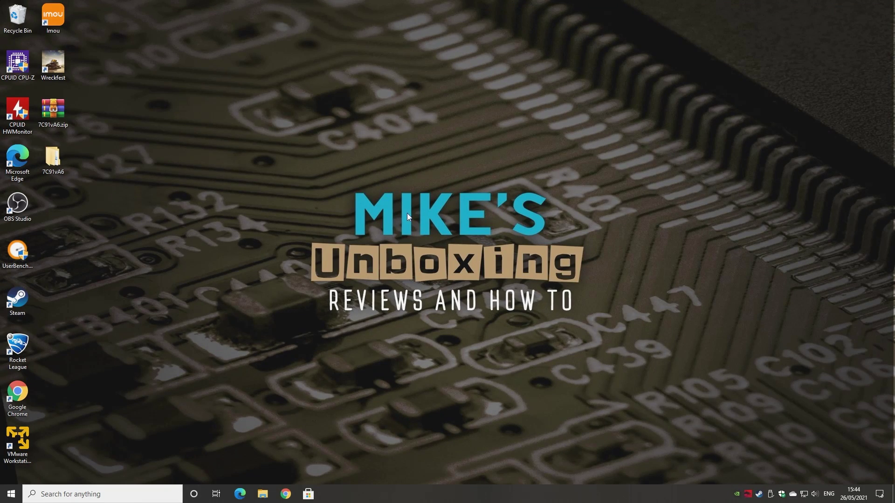
Step: Open SYS Fan 3's settings under User Scenario's customized SYS Fan gear in Dragon Center
left_click(747, 494)
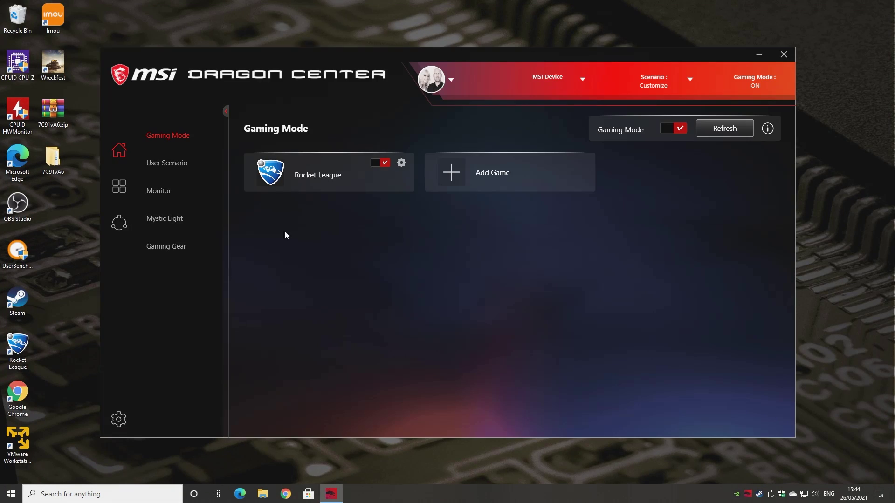
left_click(154, 192)
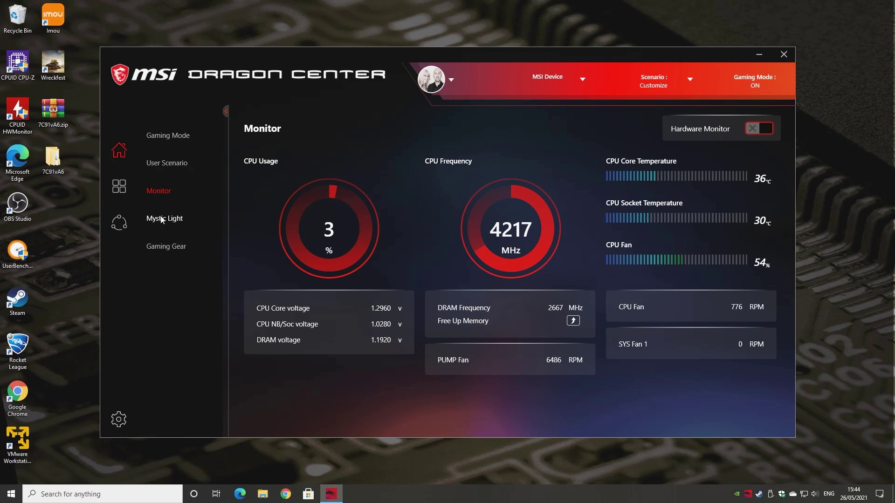
left_click(163, 165)
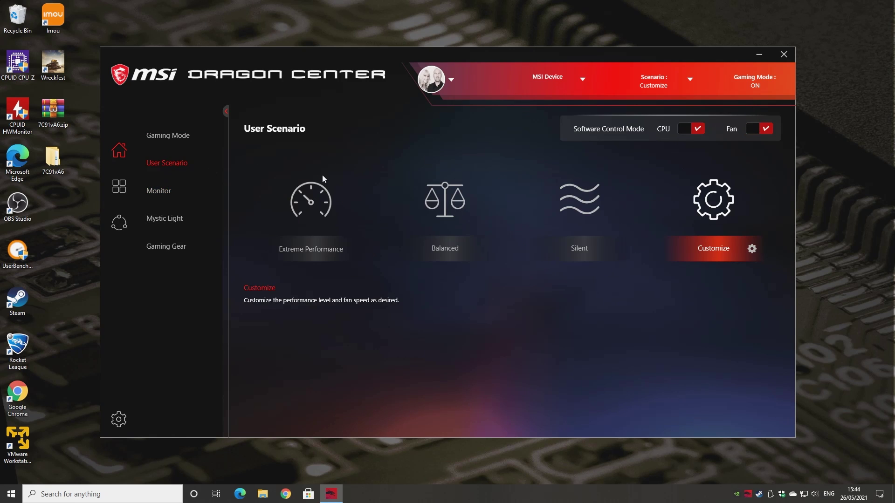
left_click(751, 248)
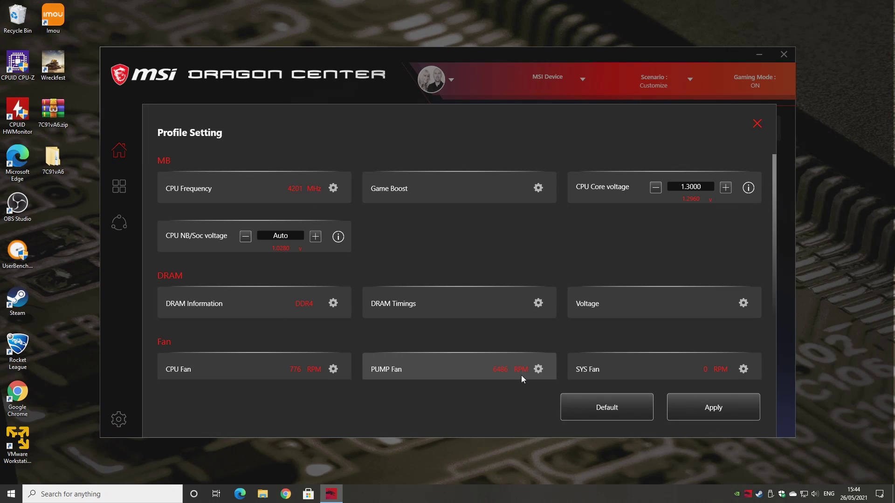
left_click(743, 369)
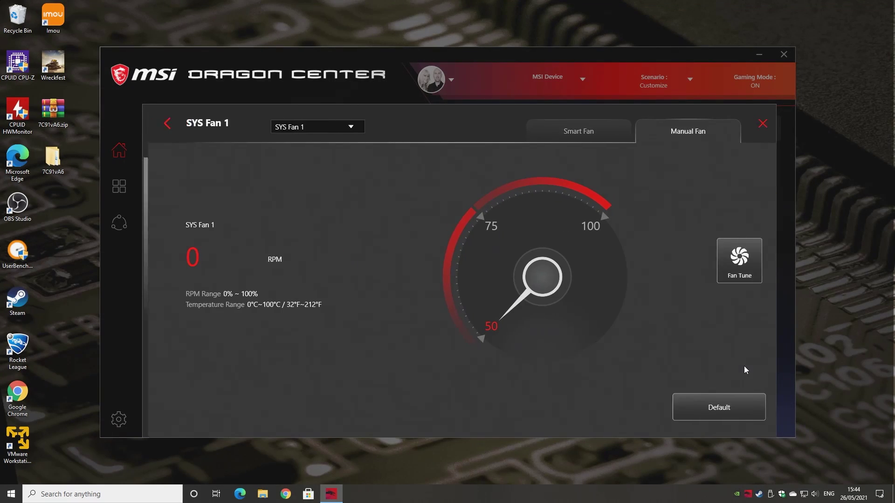
left_click(331, 128)
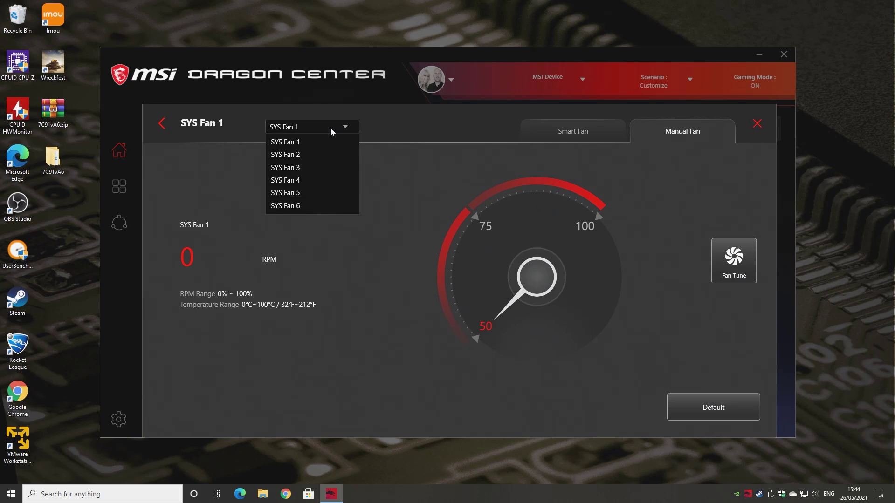
left_click(303, 168)
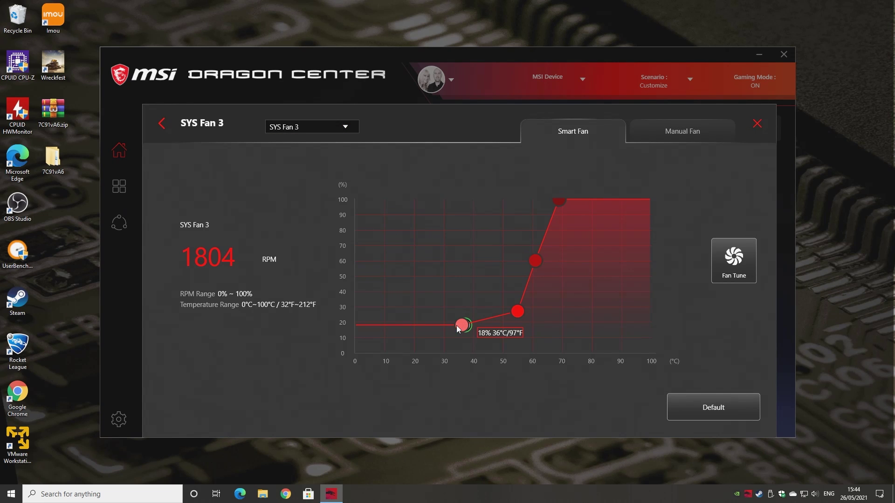
Step: Lower SYS Fan 3's curve to 0% near 30°C and 20% at 55°C, then close Dragon Center
left_click_drag(456, 325, 449, 351)
left_click_drag(517, 314, 517, 323)
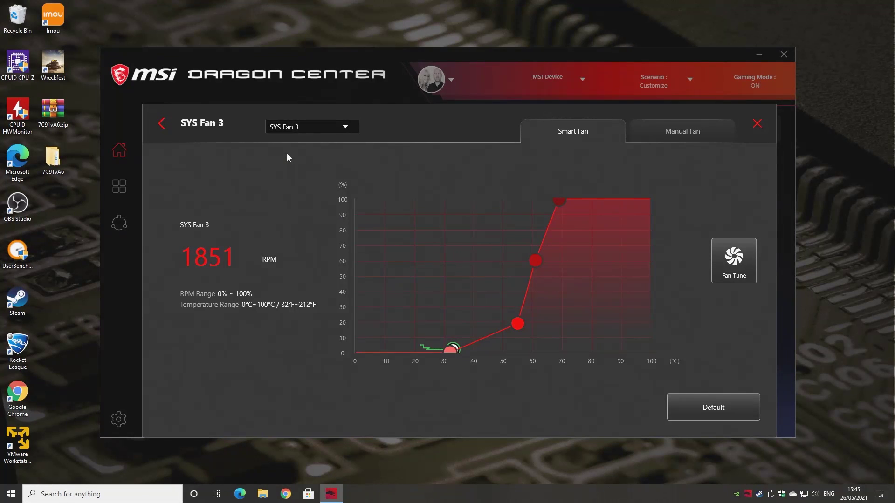
mouse_move(448, 351)
left_click(757, 123)
left_click(783, 54)
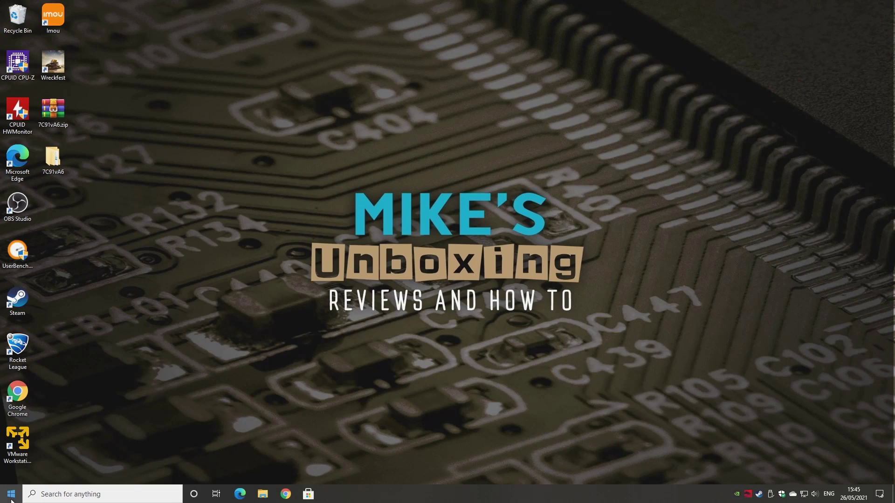
Step: Restart Windows from the Start menu's power options
left_click(12, 494)
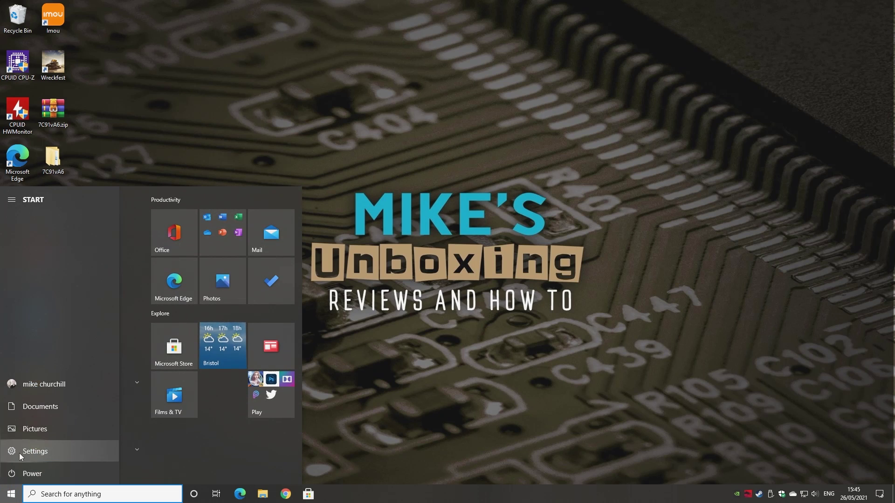
left_click(22, 470)
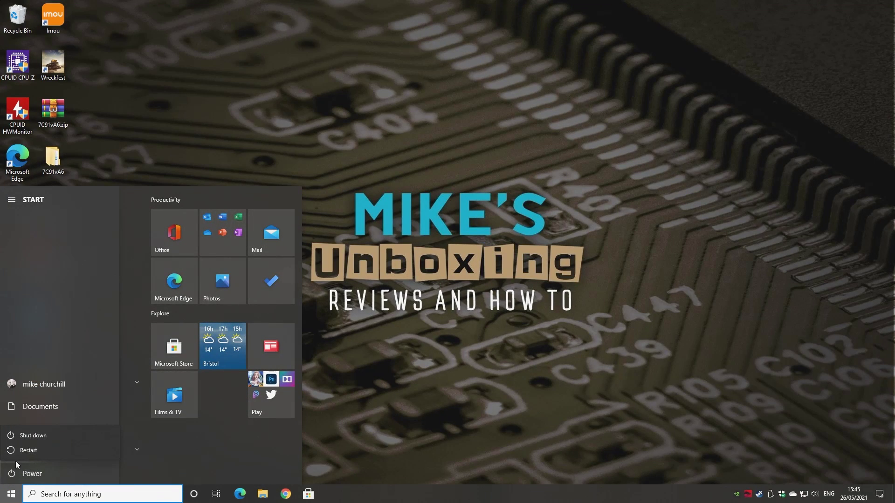
left_click(24, 448)
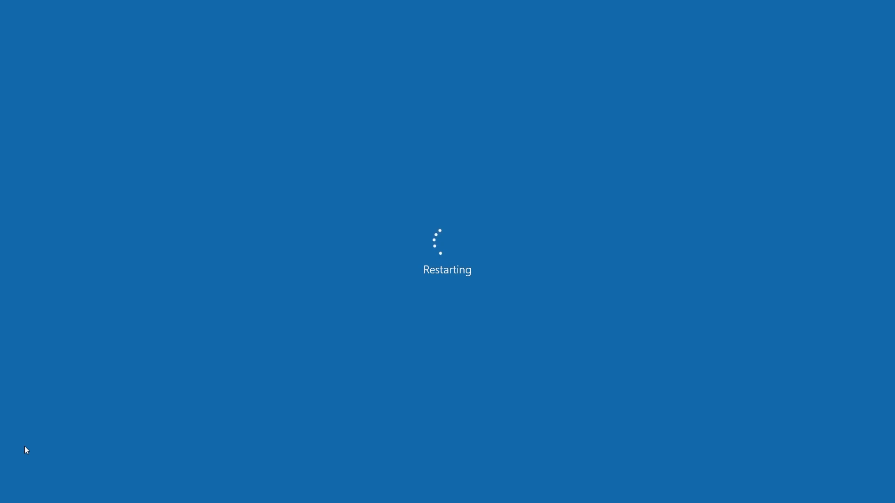